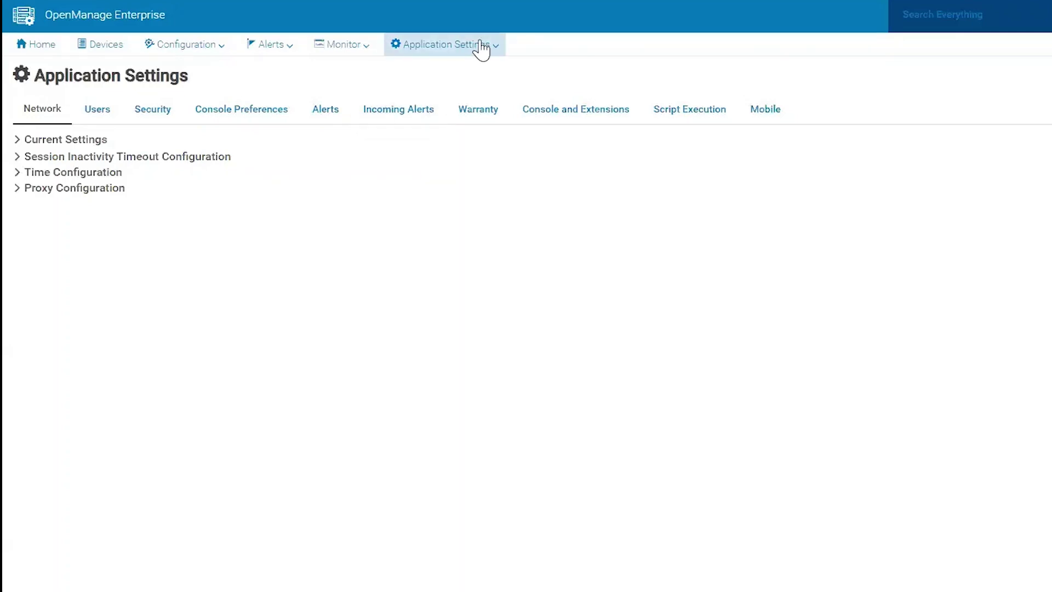
- Show the Incoming Alerts SNMP listener settings: community public, port 162
left_click(419, 115)
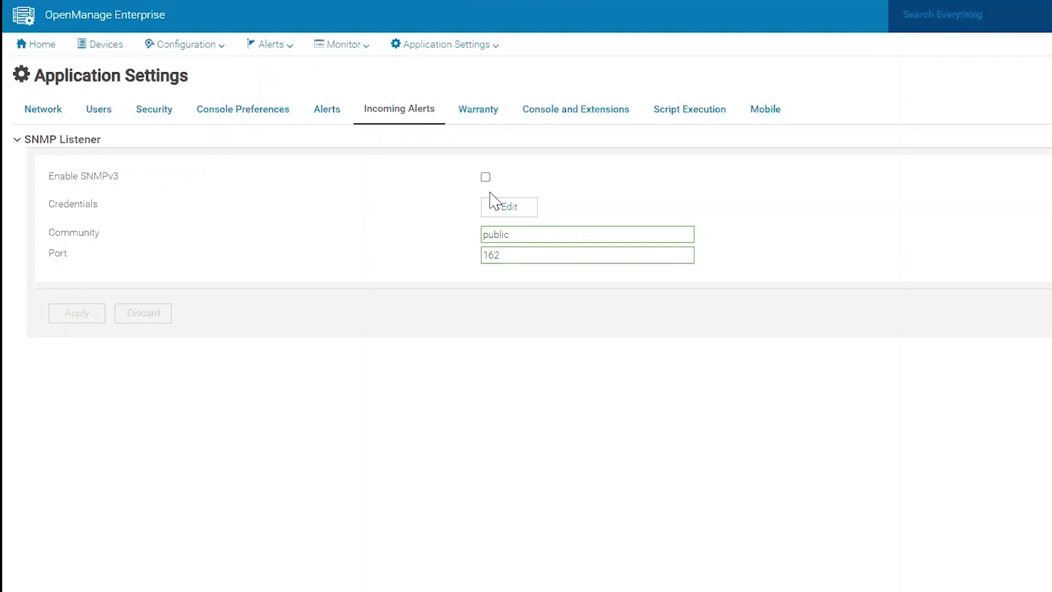
mouse_move(576, 309)
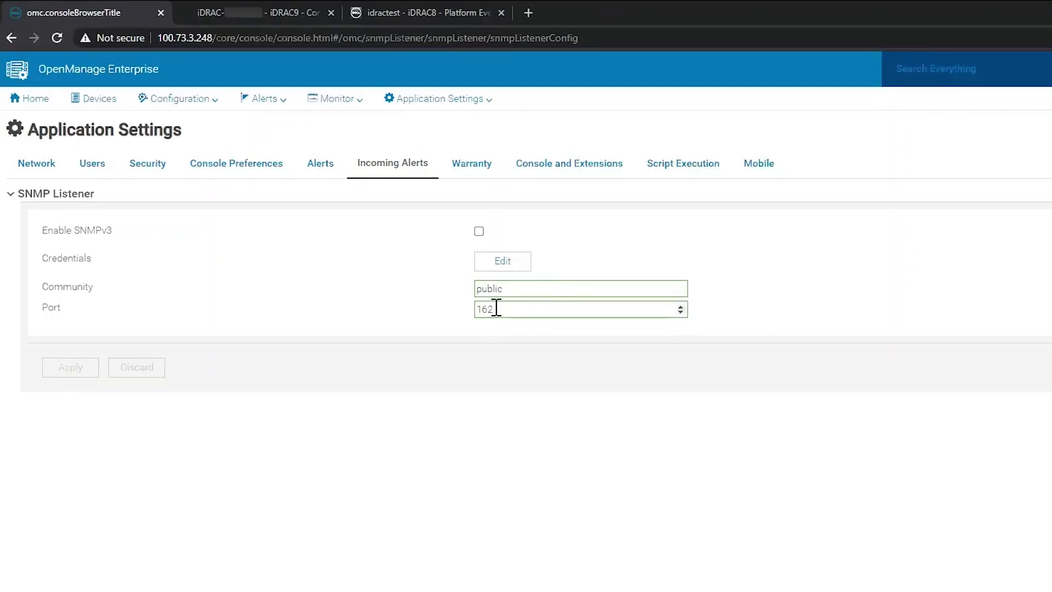
- Switch to the iDRAC8 Server > Alerts page and point out Alerts Enabled
left_click(458, 15)
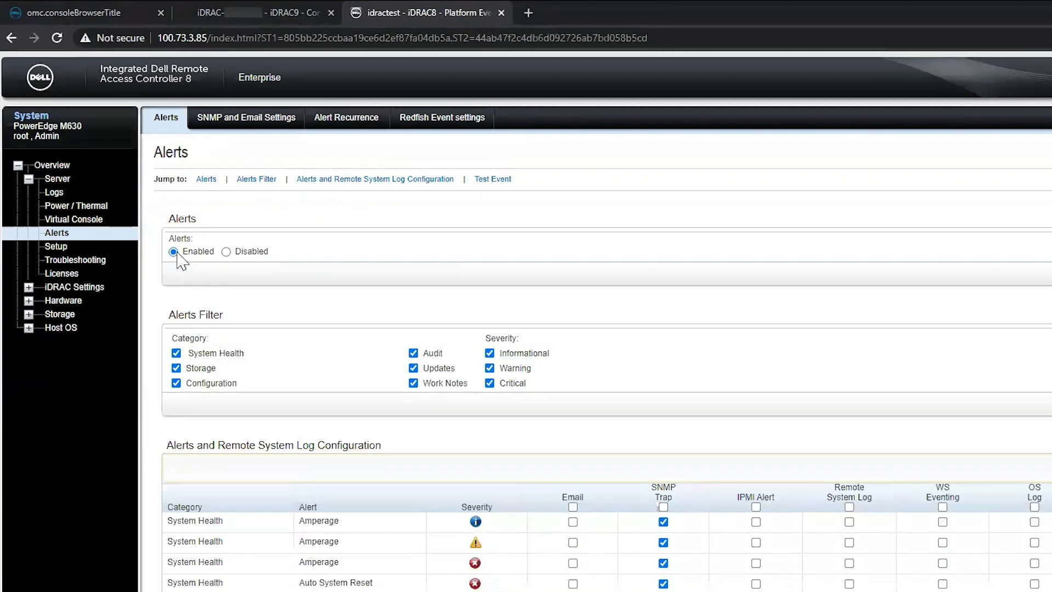
left_click_drag(182, 251, 214, 251)
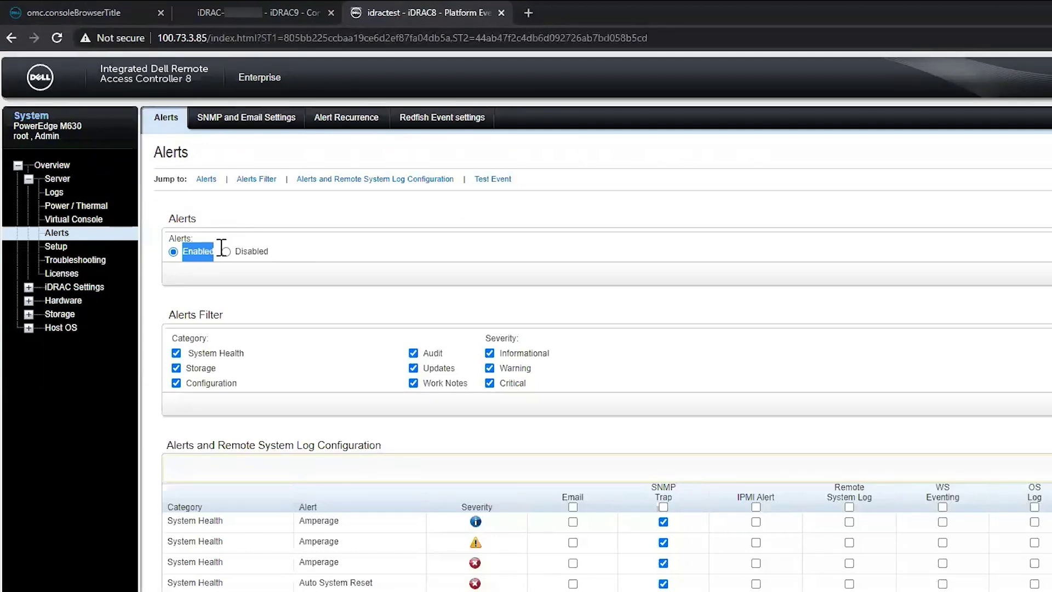
scroll(376, 365, "down", 2)
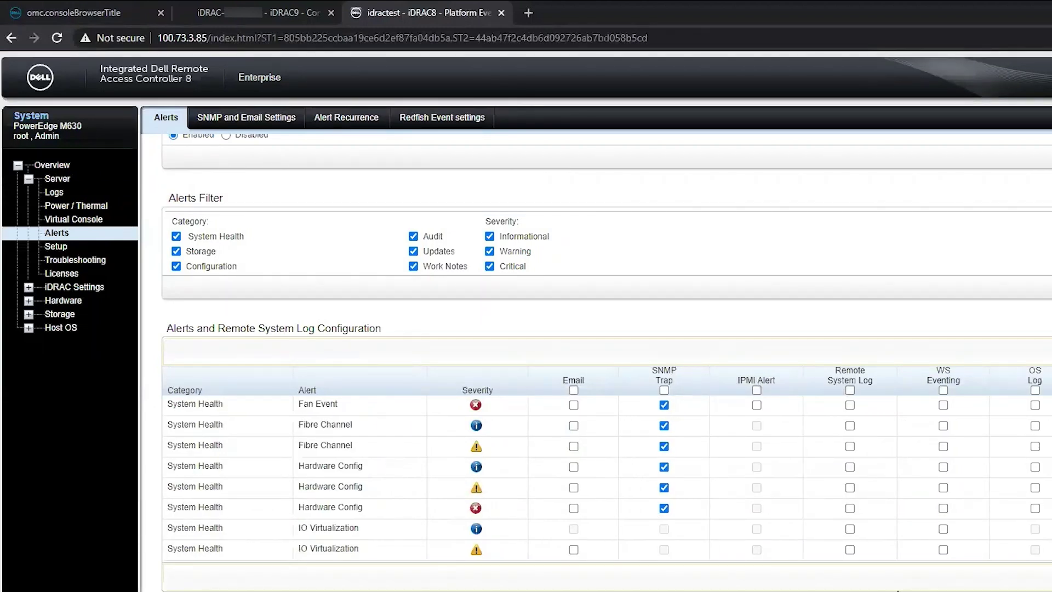
scroll(897, 590, "up", 1)
scroll(897, 590, "up", 1)
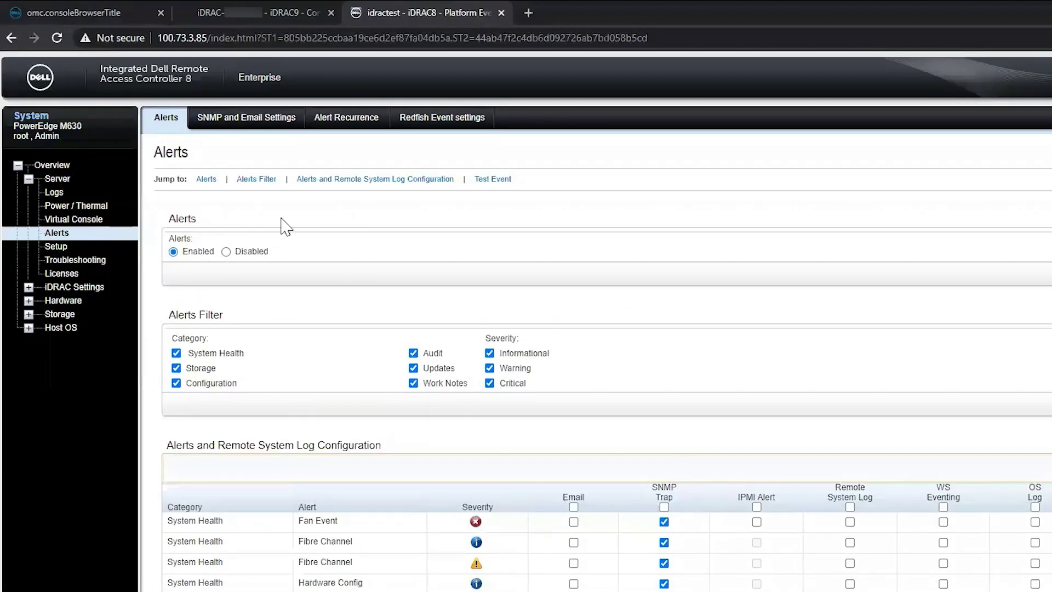
- Set Alert Destination1 to the console address 100.73.3.248 and apply it
left_click(236, 119)
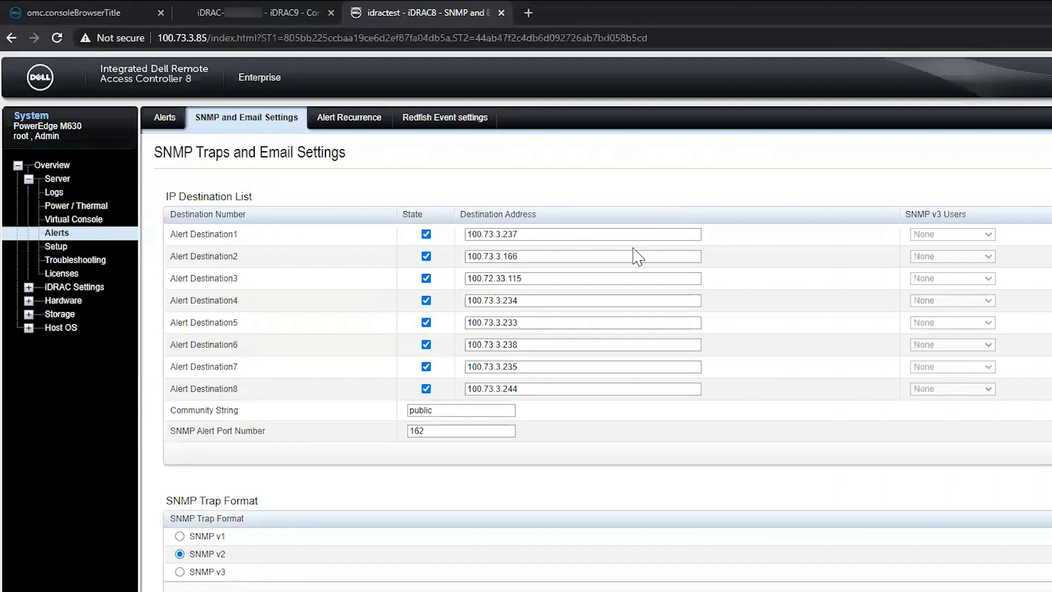
left_click(526, 234)
double_click(499, 234)
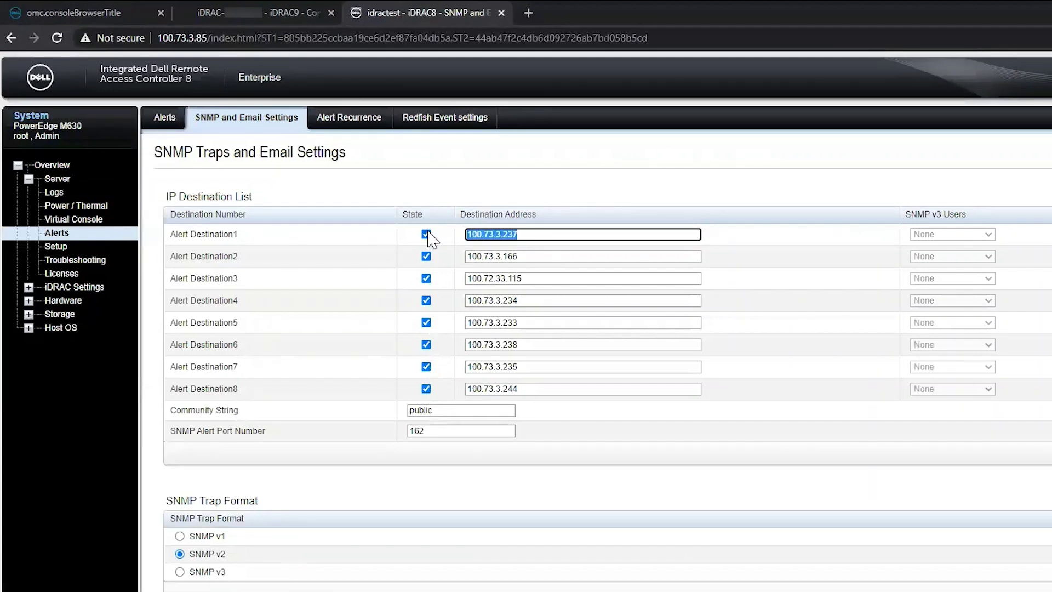
left_click(537, 234)
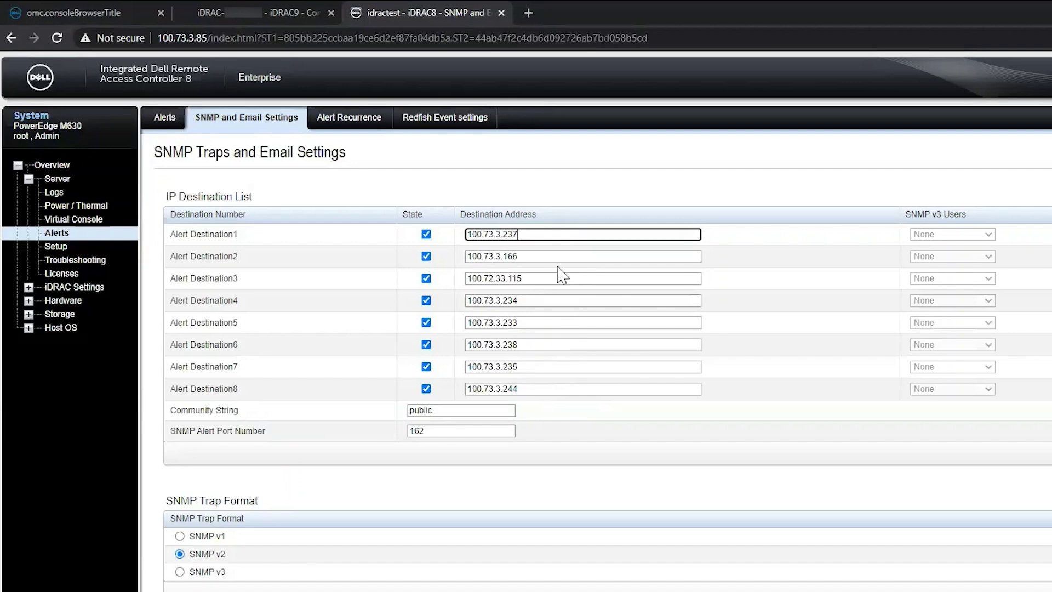
left_click(65, 4)
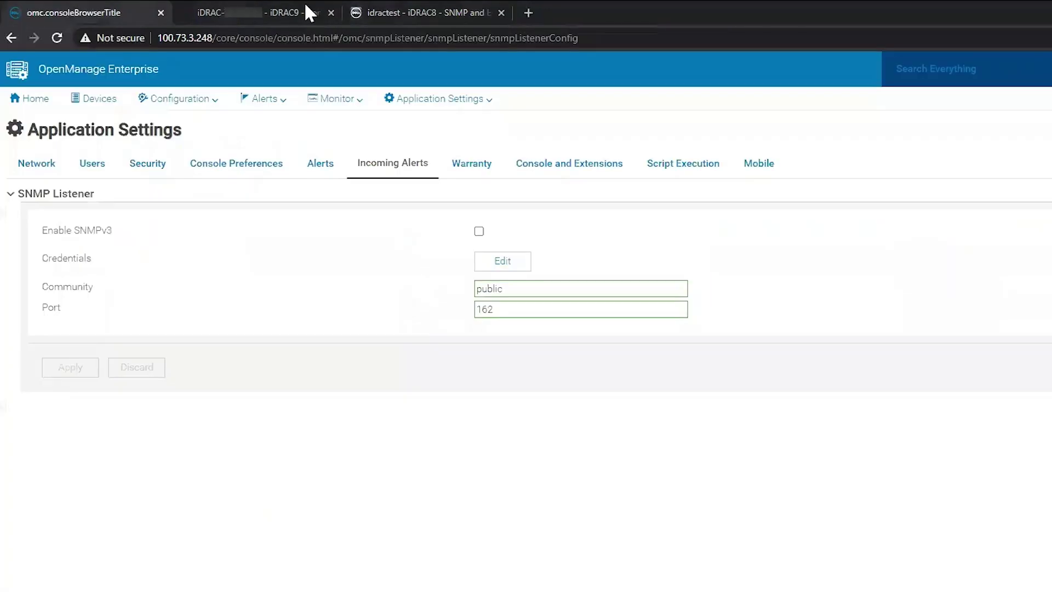
left_click(430, 7)
left_click_drag(526, 238, 508, 236)
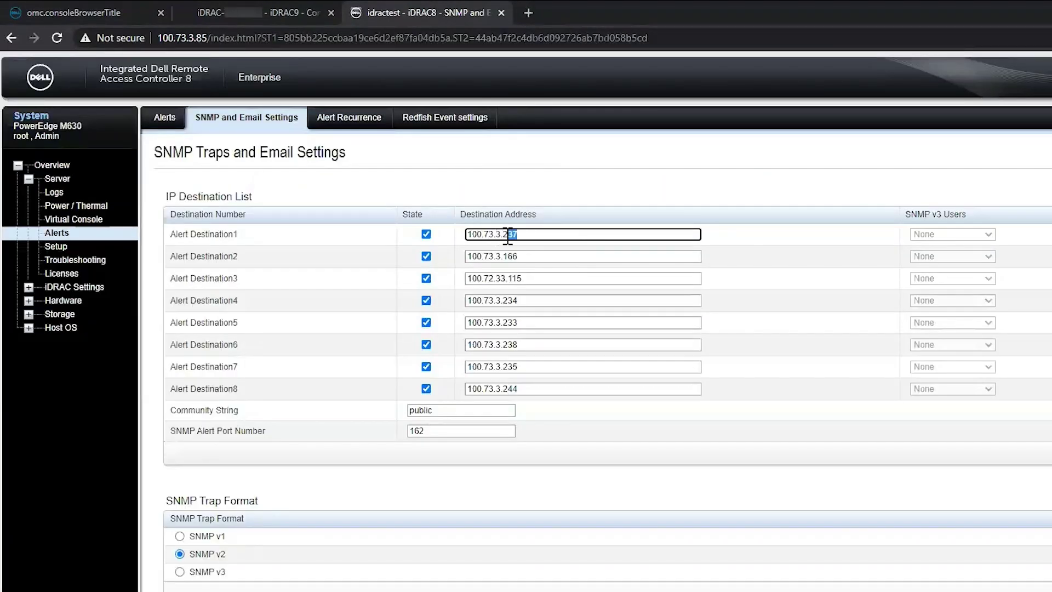
type("48")
key("Return")
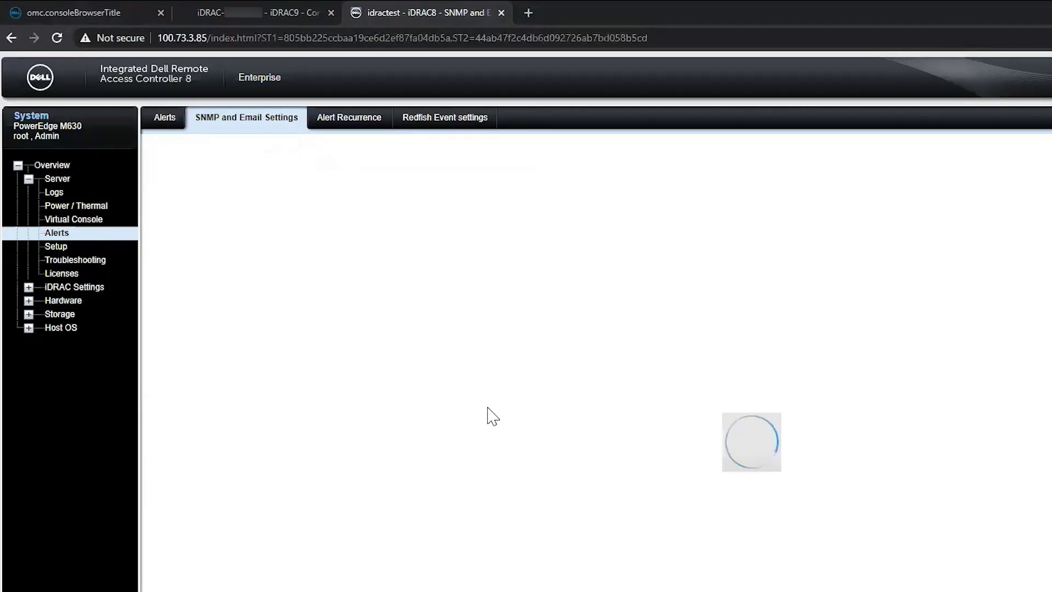
- Verify the community string public and SNMP alert port 162
double_click(405, 411)
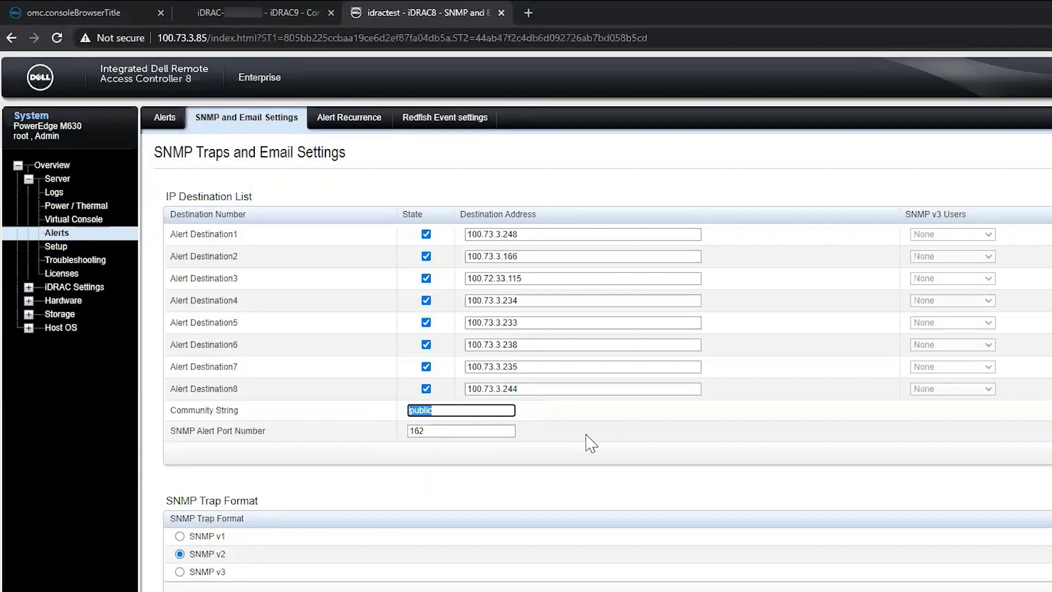
left_click(447, 431)
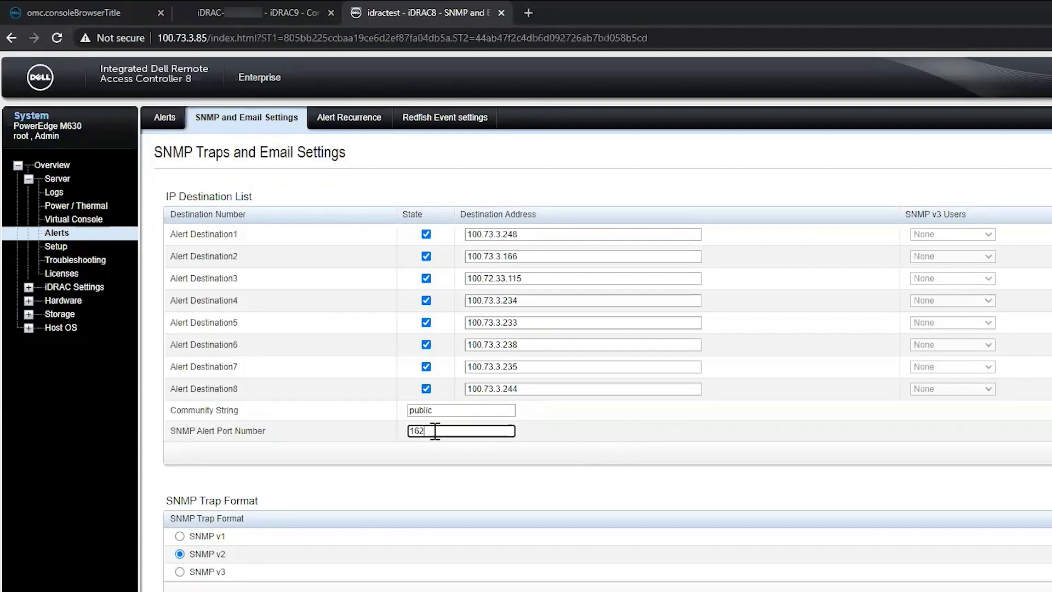
double_click(434, 430)
left_click(563, 473)
scroll(625, 488, "down", 1)
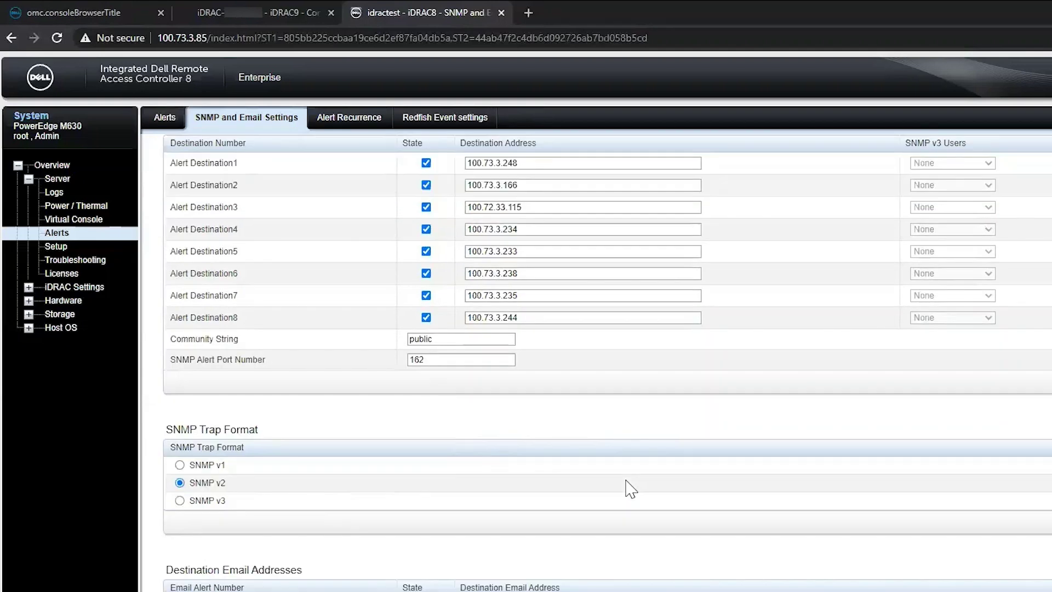
scroll(625, 487, "up", 1)
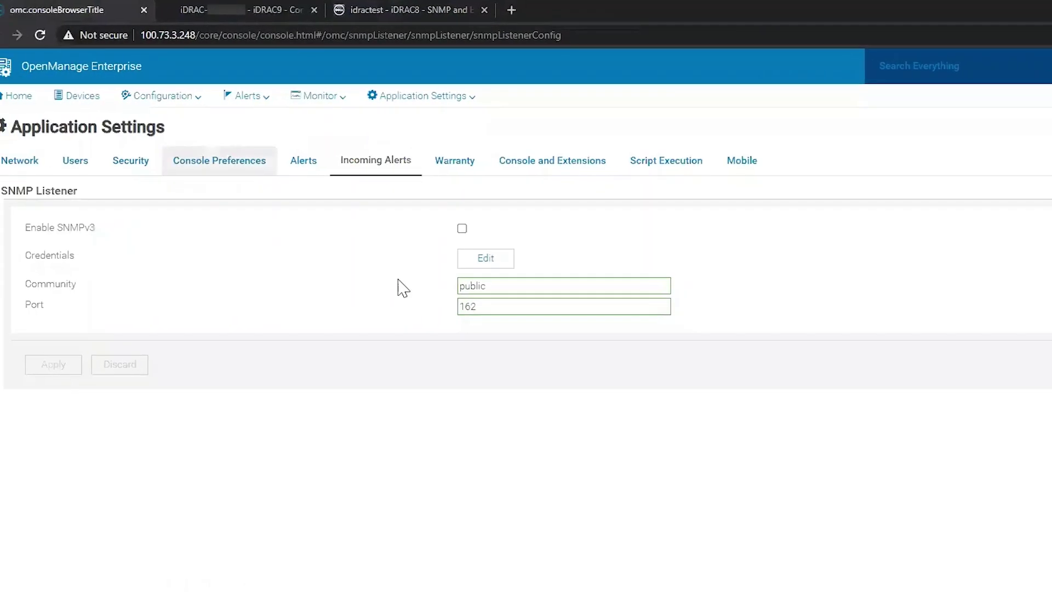
- Turn off pop-up notifications and view the TST001 test trap from 100.73.3.85 in the Alert Log
left_click(321, 174)
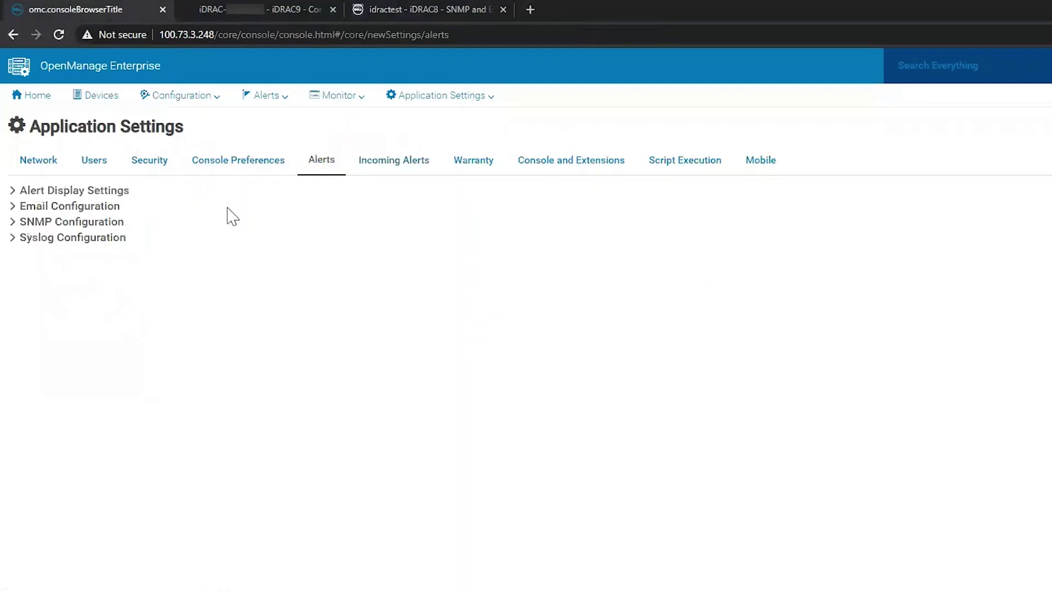
left_click(626, 239)
left_click(260, 102)
left_click(283, 122)
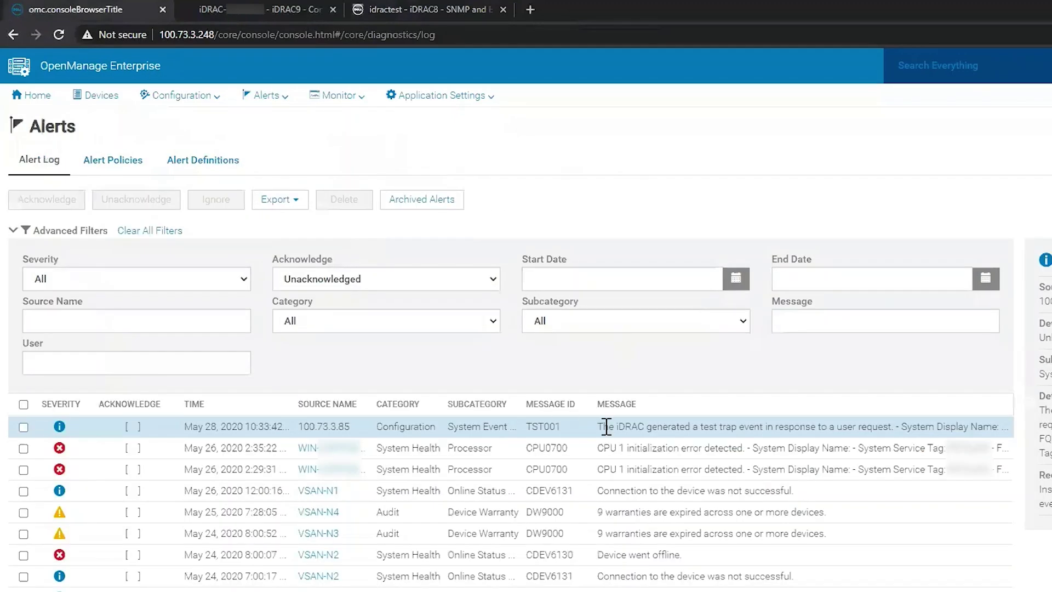
left_click_drag(599, 426, 983, 428)
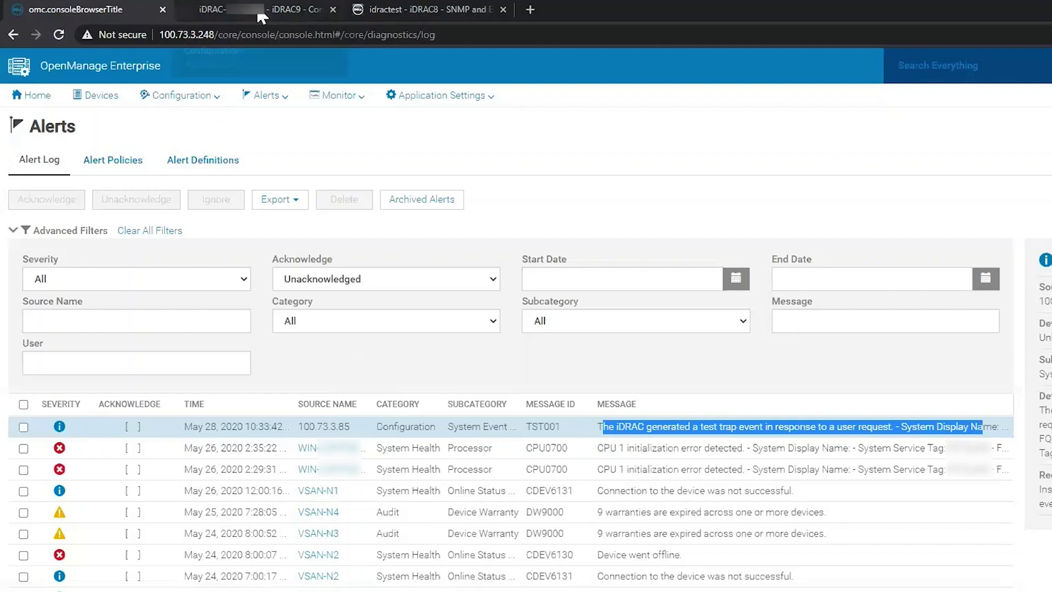
- Navigate iDRAC9 to System Settings > Alert Configuration and its per-alert notification section
left_click(260, 17)
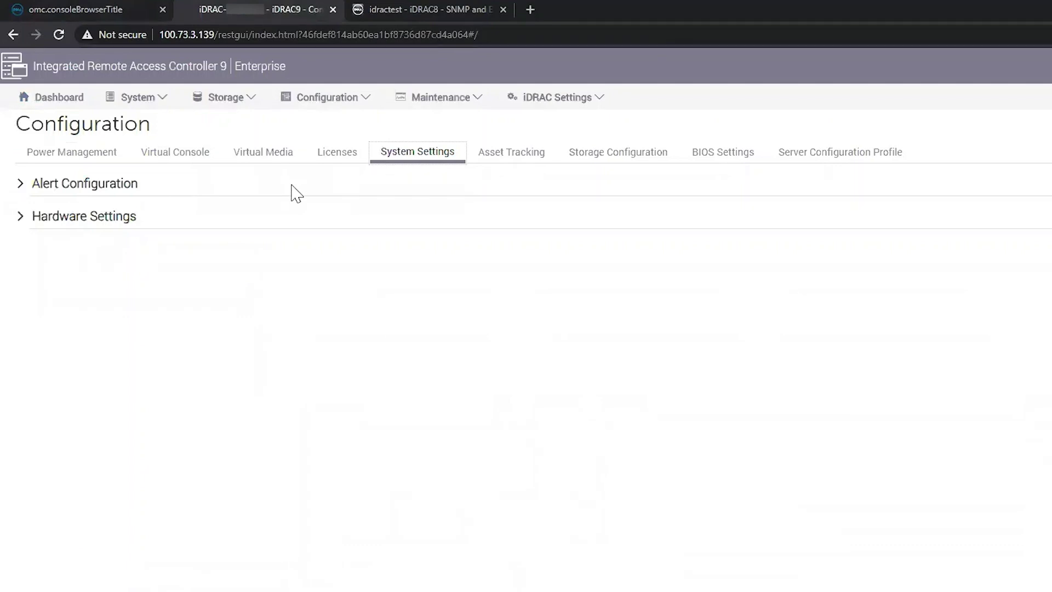
left_click(354, 103)
left_click(426, 158)
left_click(21, 187)
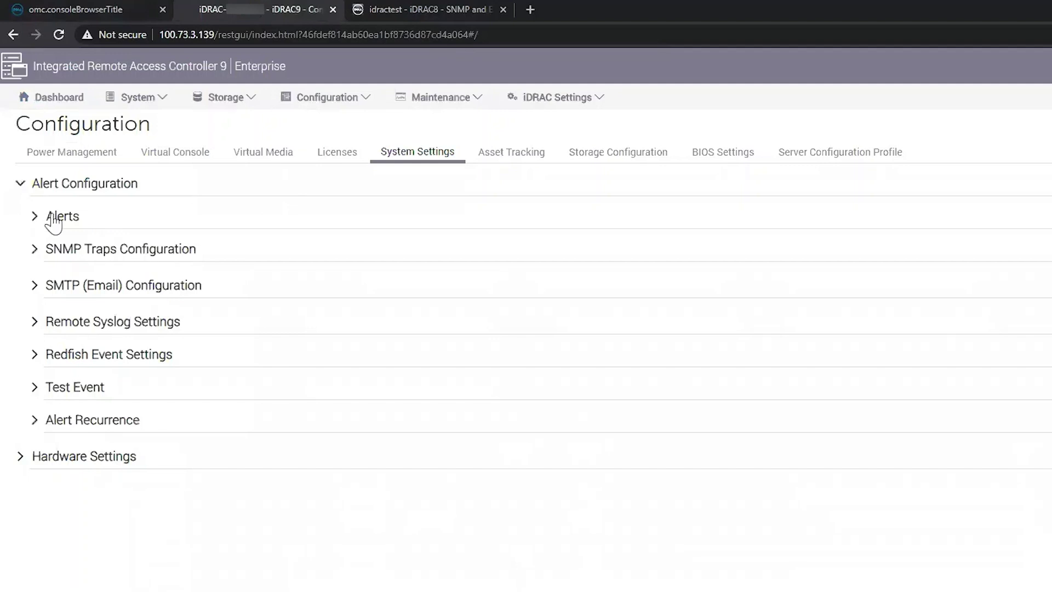
left_click(31, 218)
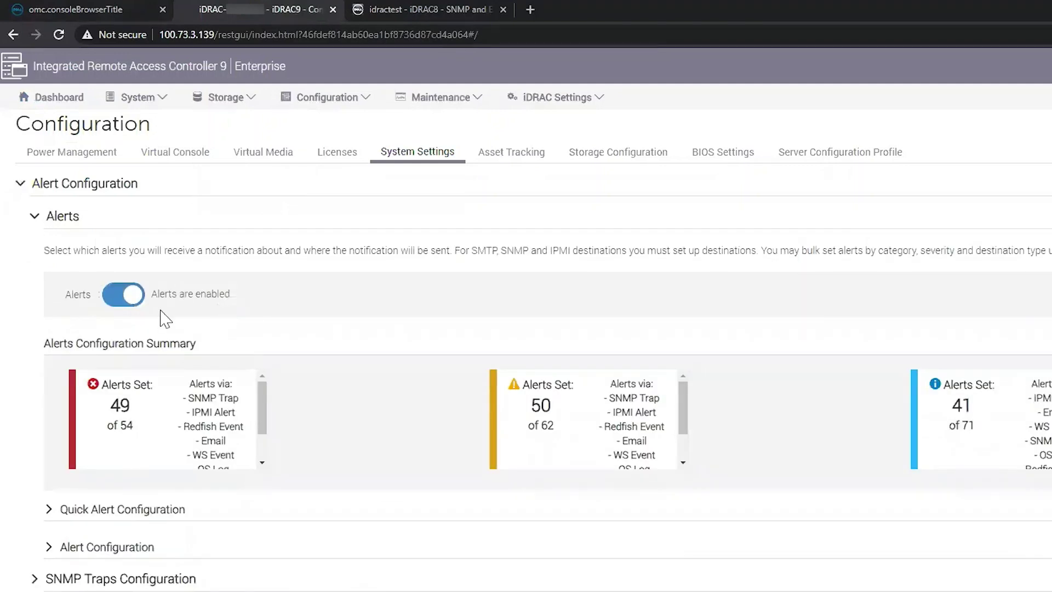
left_click(48, 546)
scroll(47, 550, "down", 2)
scroll(91, 534, "down", 3)
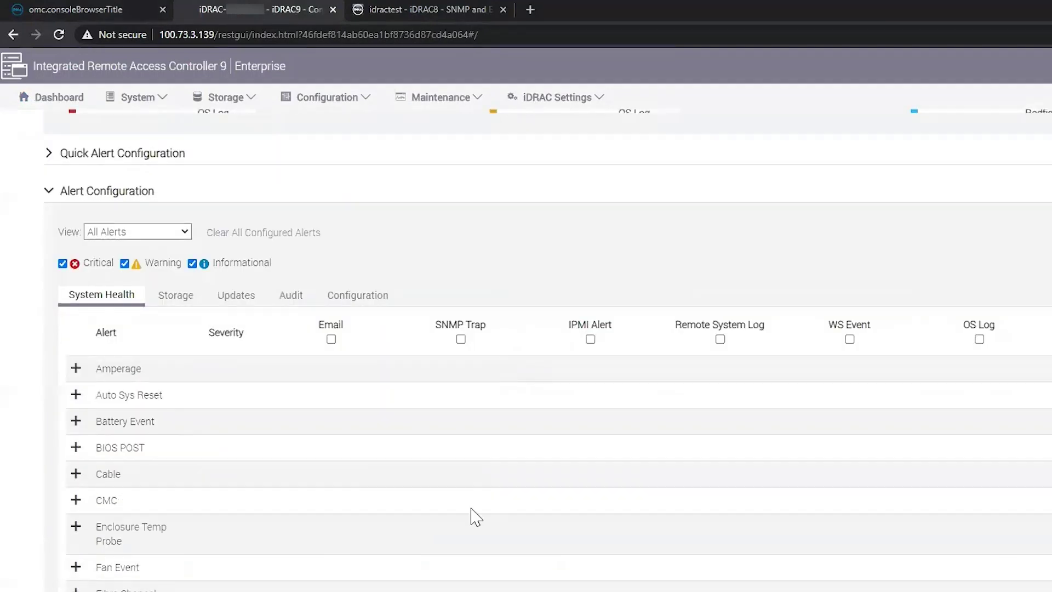
- Expand the Amperage, Auto Sys Reset, Battery Event and BIOS POST alert settings
left_click(75, 369)
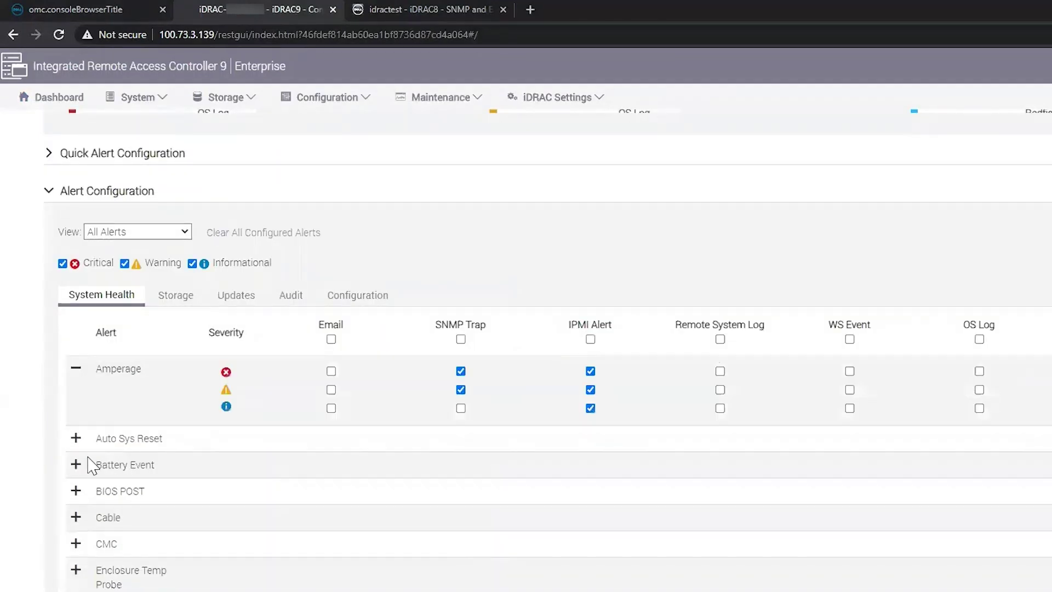
left_click(76, 440)
left_click(76, 469)
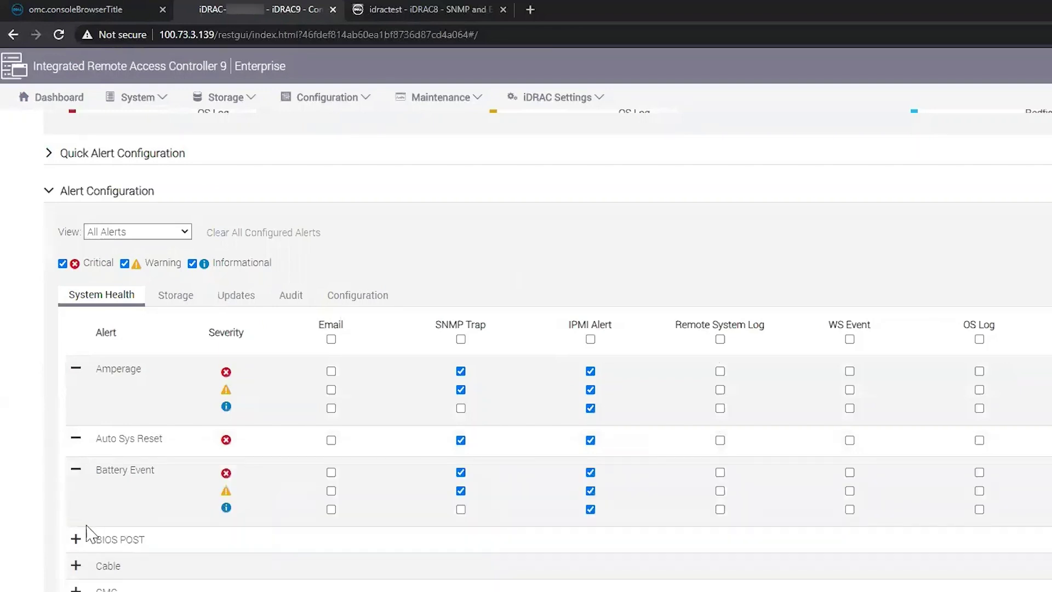
left_click(76, 540)
scroll(45, 546, "down", 2)
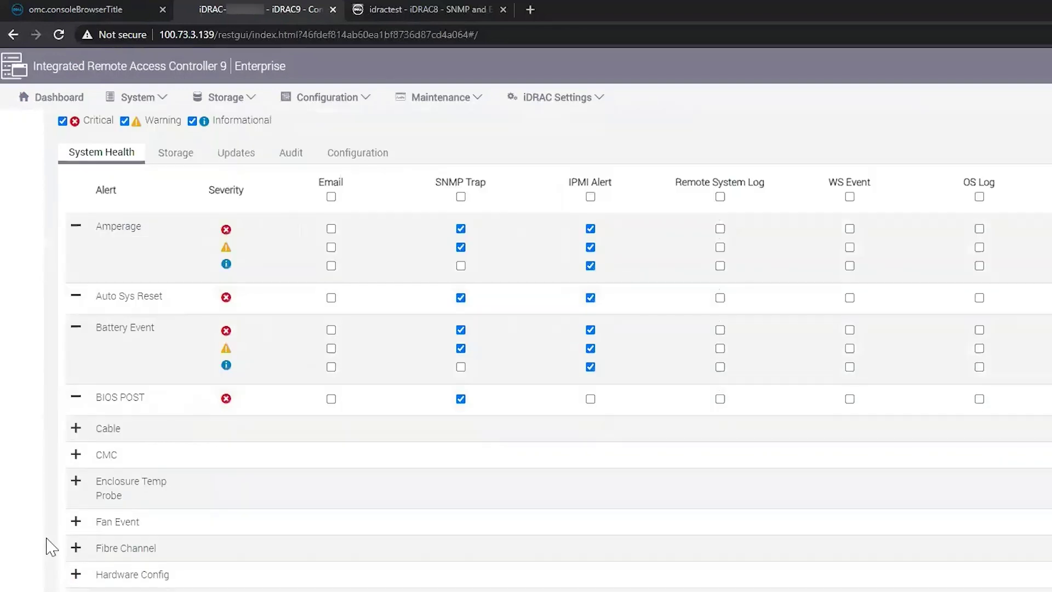
scroll(48, 547, "up", 3)
scroll(47, 546, "up", 1)
scroll(47, 546, "up", 3)
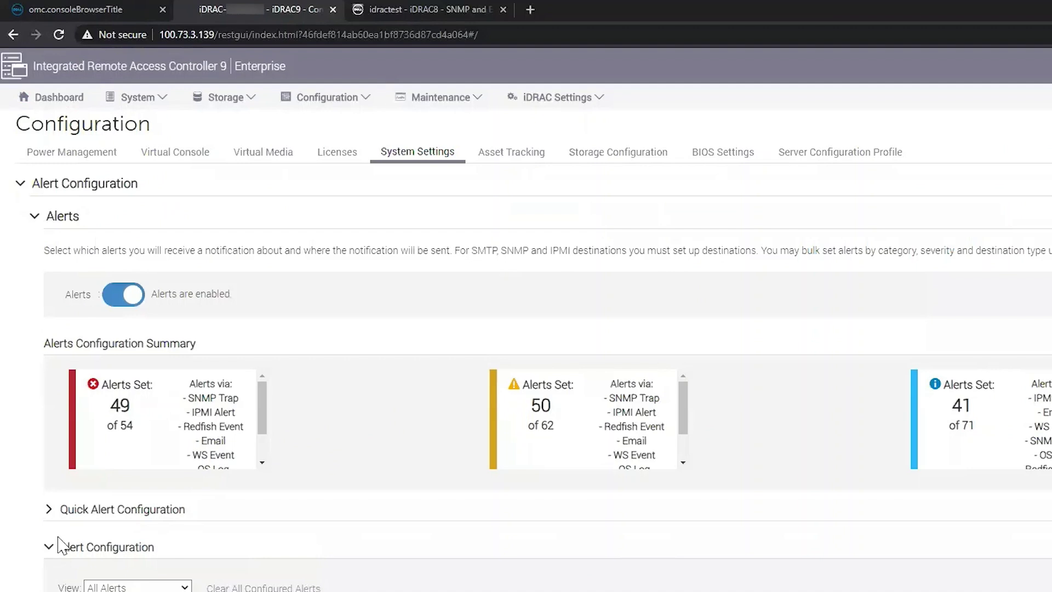
- In Quick Alert Configuration tick SNMP Trap, Critical, Warning, Storage, Configuration, Audit and Updates
left_click(49, 510)
scroll(51, 526, "down", 1)
scroll(66, 547, "down", 3)
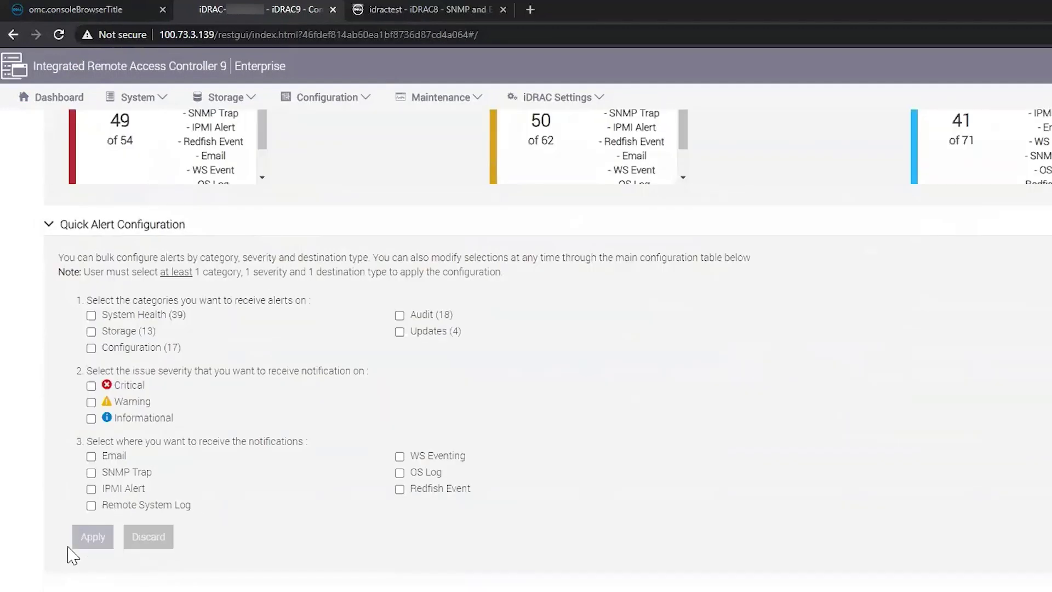
left_click(92, 473)
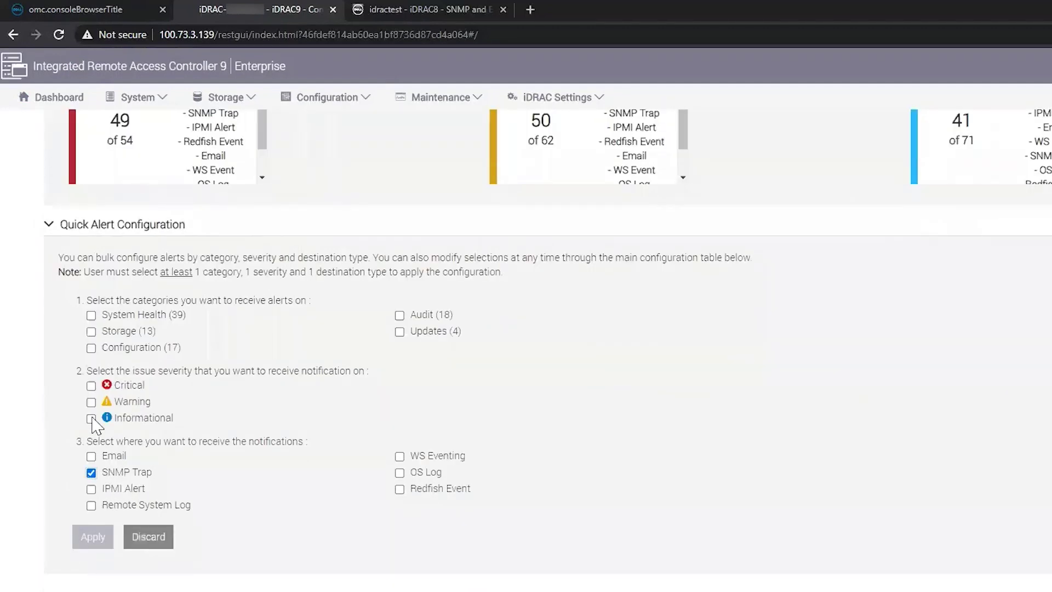
left_click(92, 402)
left_click(92, 386)
left_click(91, 314)
left_click(91, 348)
left_click(399, 316)
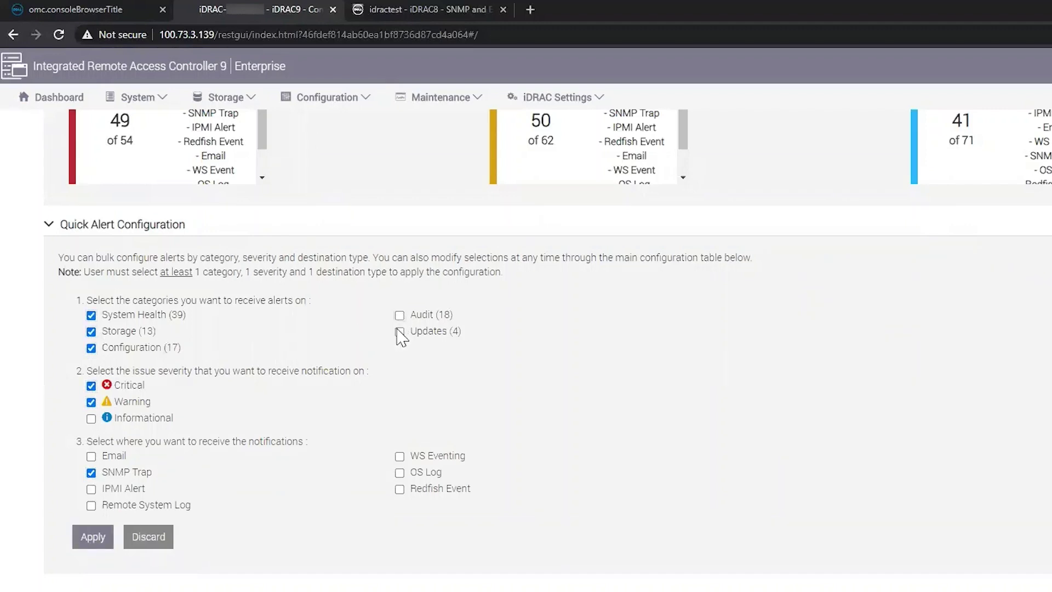
left_click(400, 332)
scroll(107, 539, "down", 2)
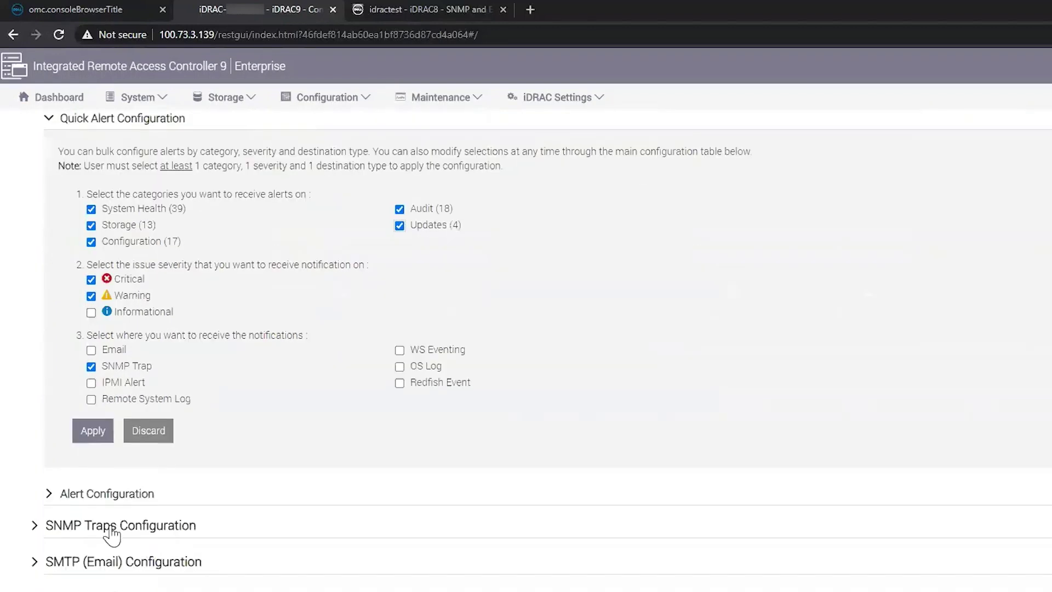
- Discard the unapplied bulk selection and reopen Quick Alert Configuration empty
left_click(50, 495)
left_click(802, 172)
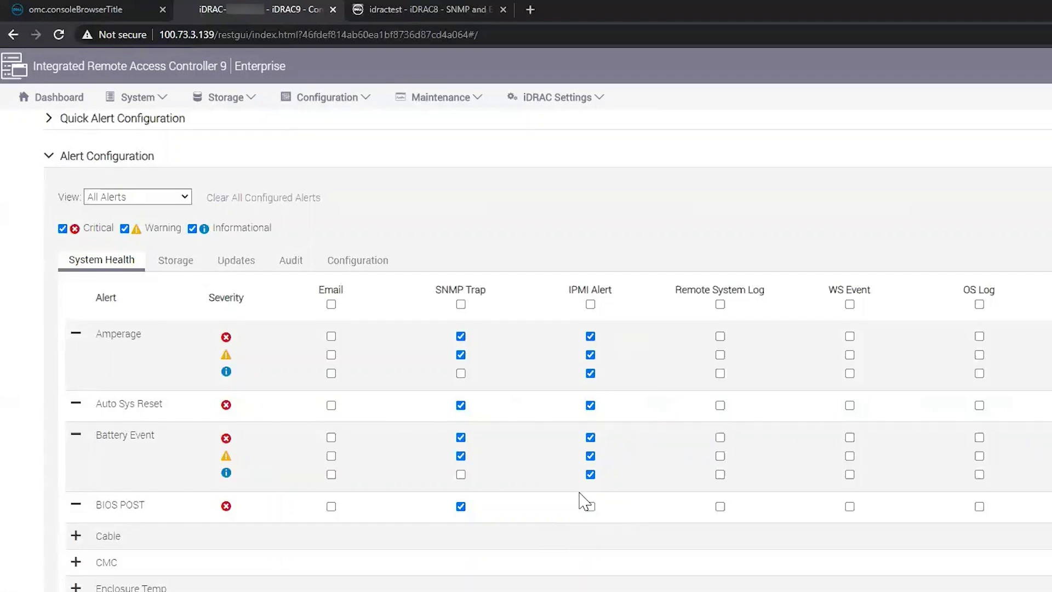
scroll(579, 501, "up", 2)
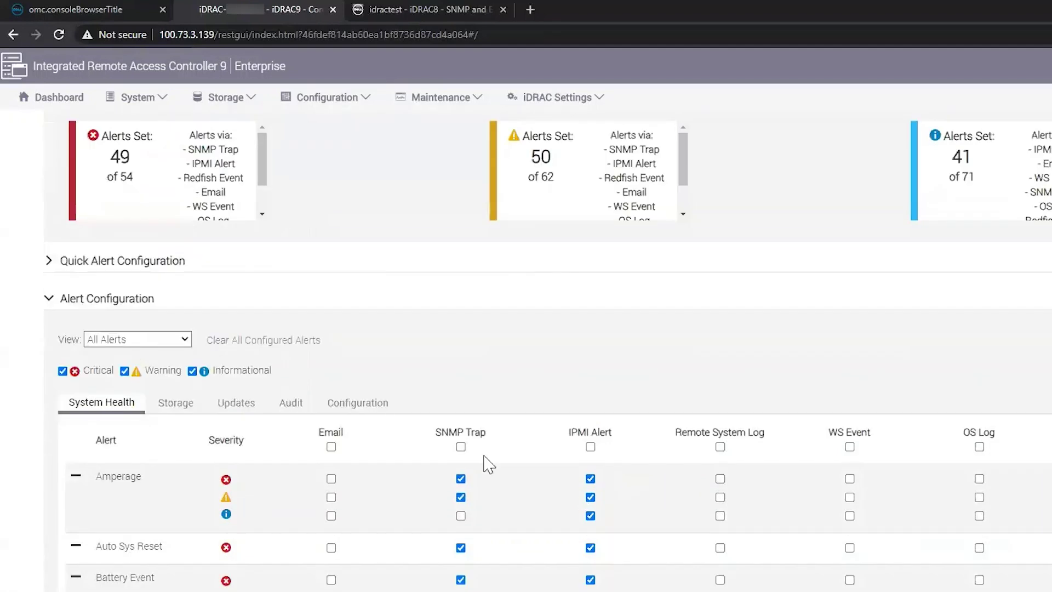
left_click(48, 263)
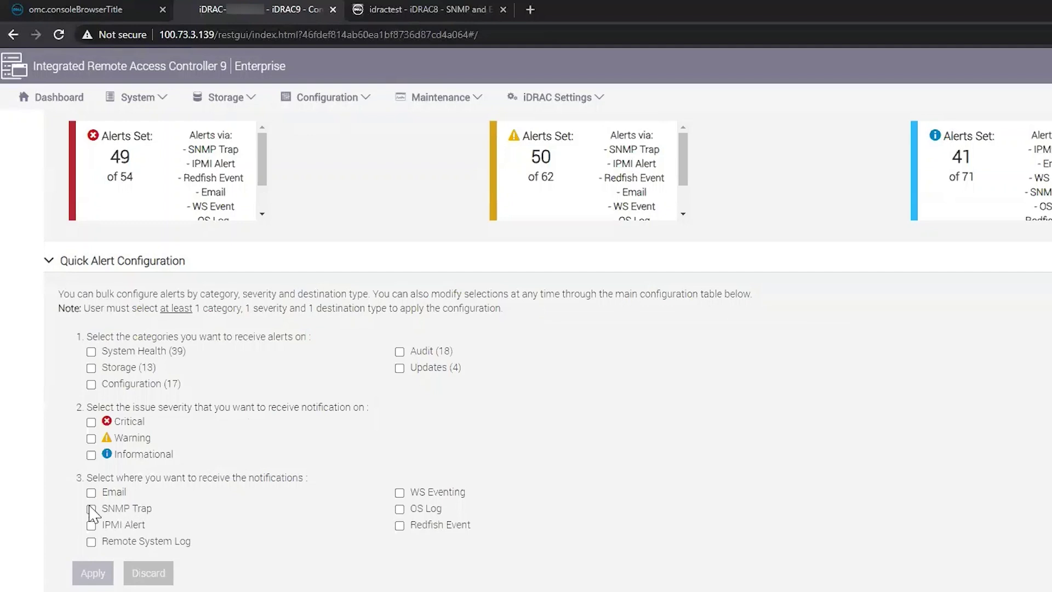
scroll(239, 503, "down", 2)
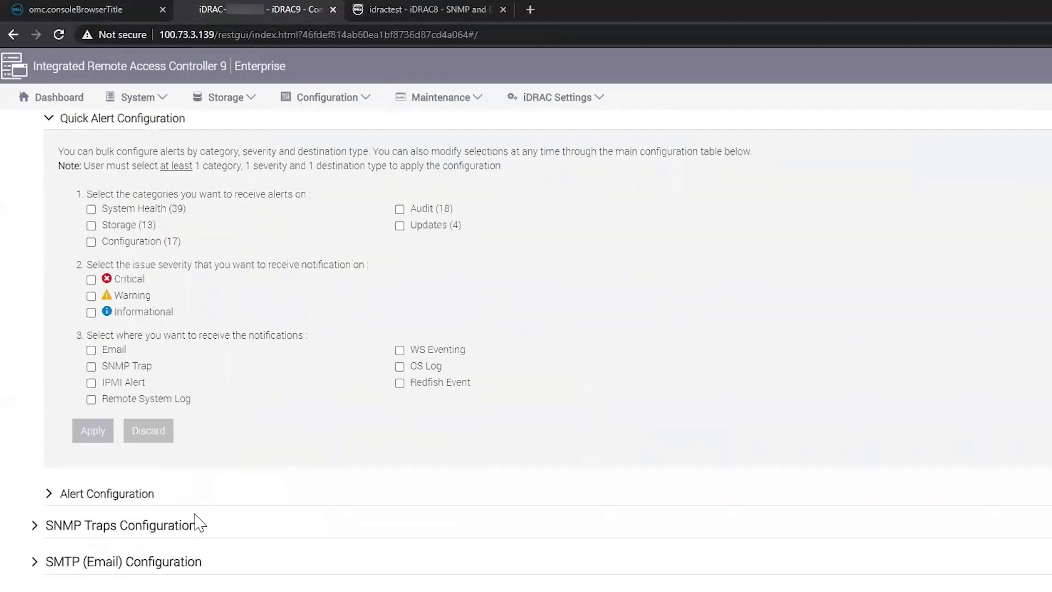
- Verify destination 3 100.73.3.248, community public, port 162, and send a test trap to it
left_click(82, 538)
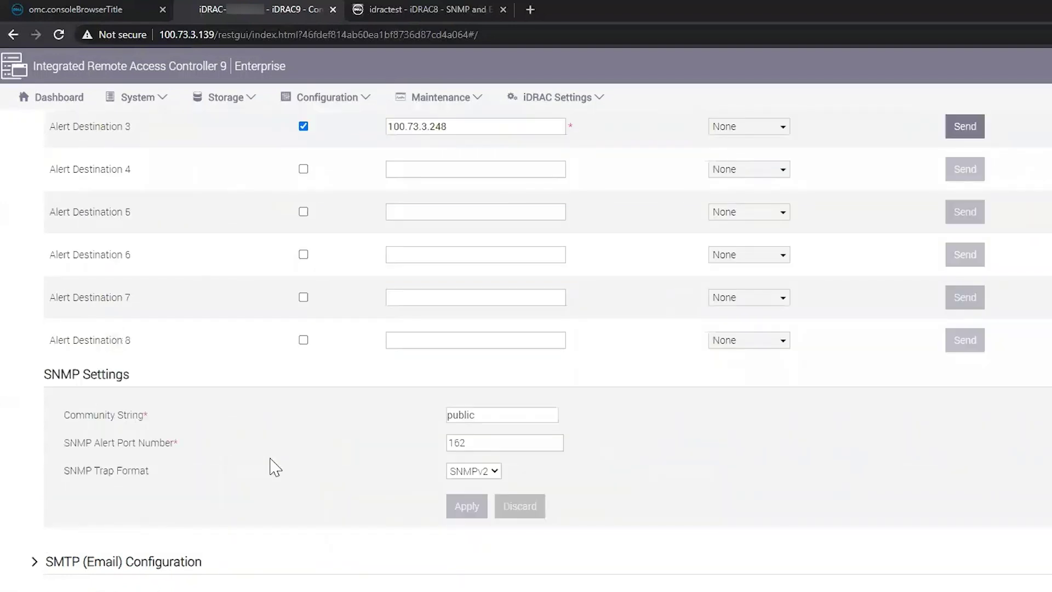
scroll(271, 465, "up", 1)
scroll(270, 465, "up", 3)
scroll(274, 467, "up", 1)
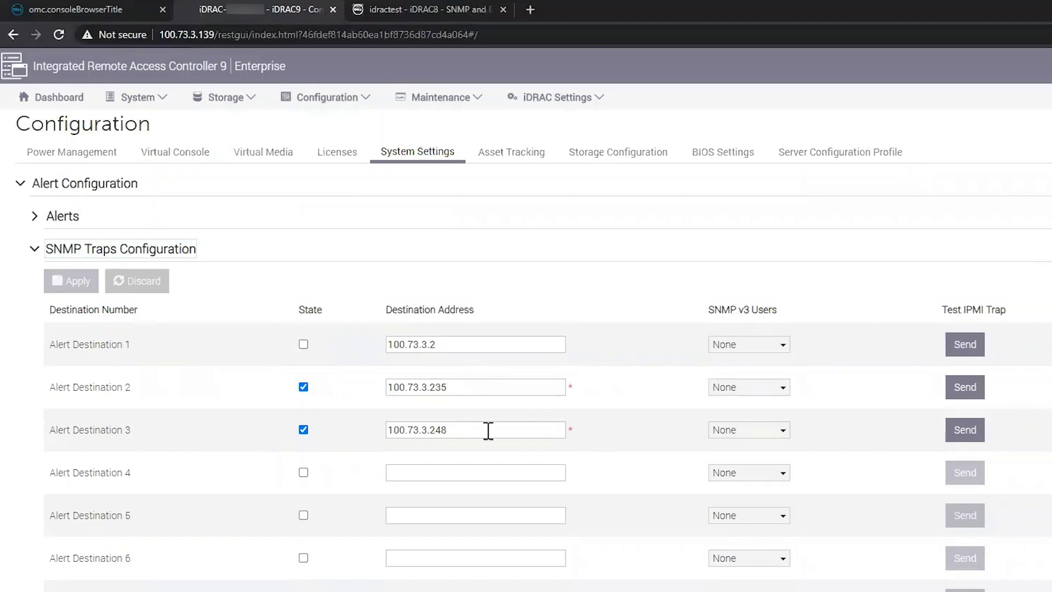
double_click(388, 430)
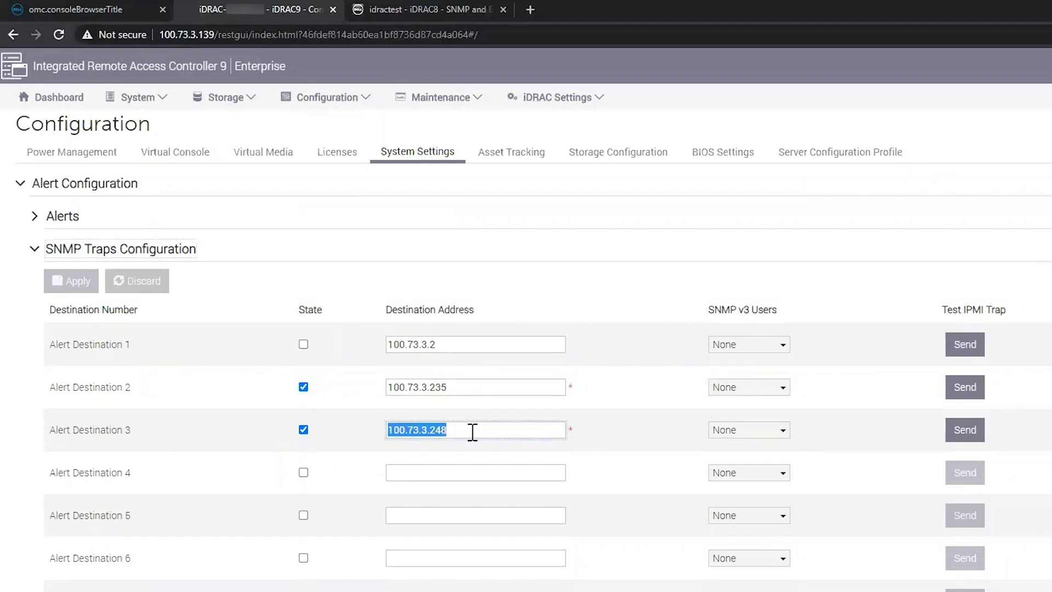
scroll(564, 568, "down", 4)
double_click(445, 396)
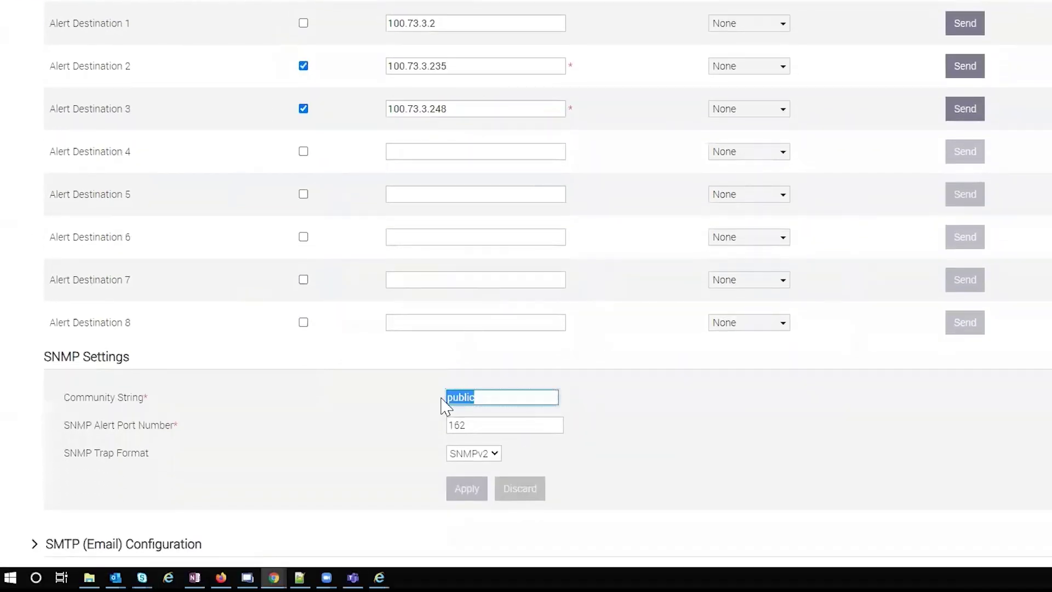
left_click(501, 424)
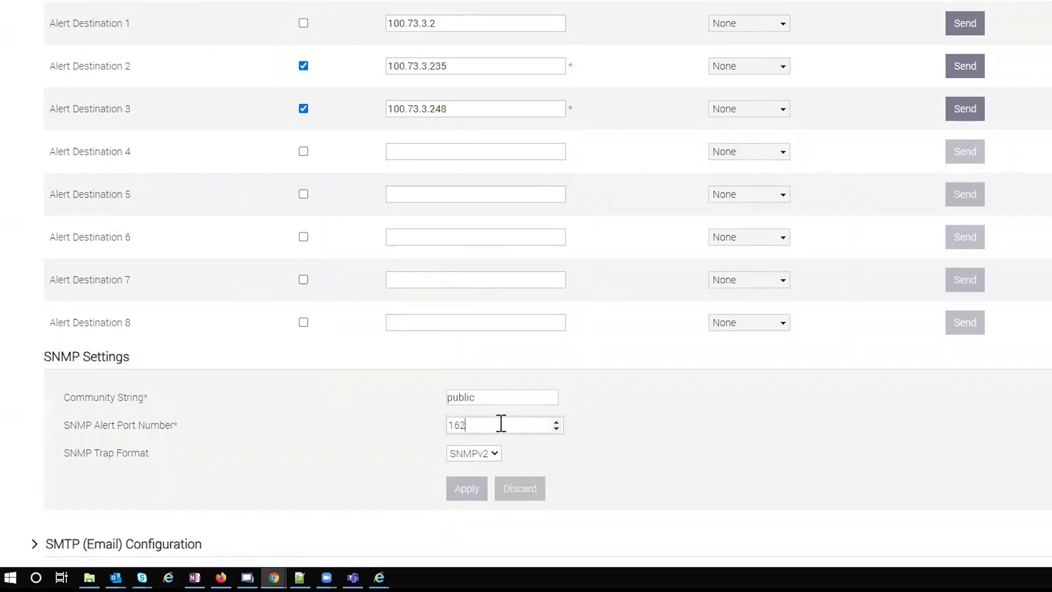
left_click_drag(501, 423, 434, 425)
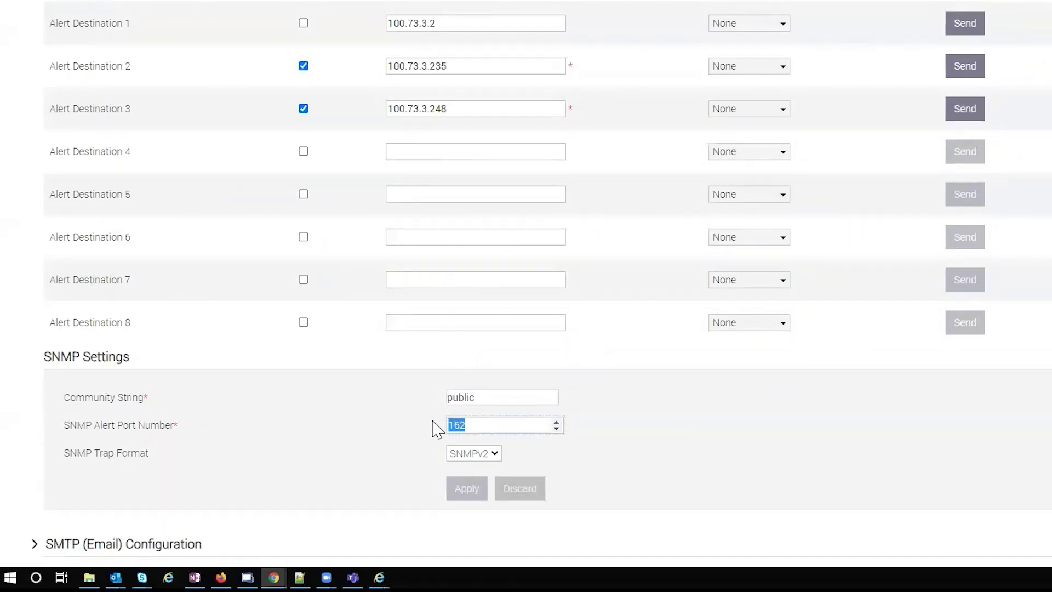
left_click(347, 457)
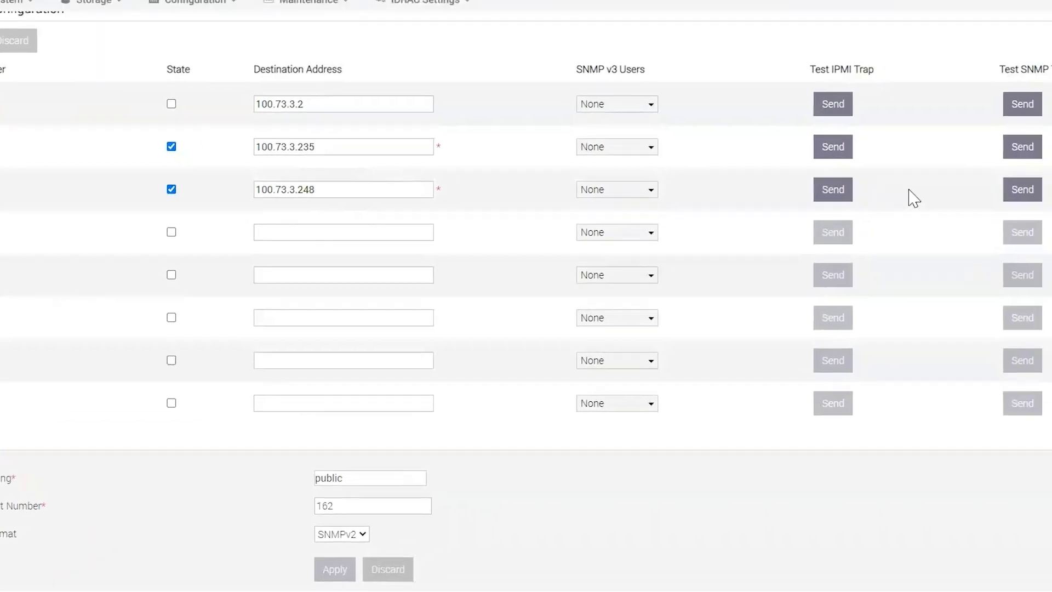
left_click(1023, 189)
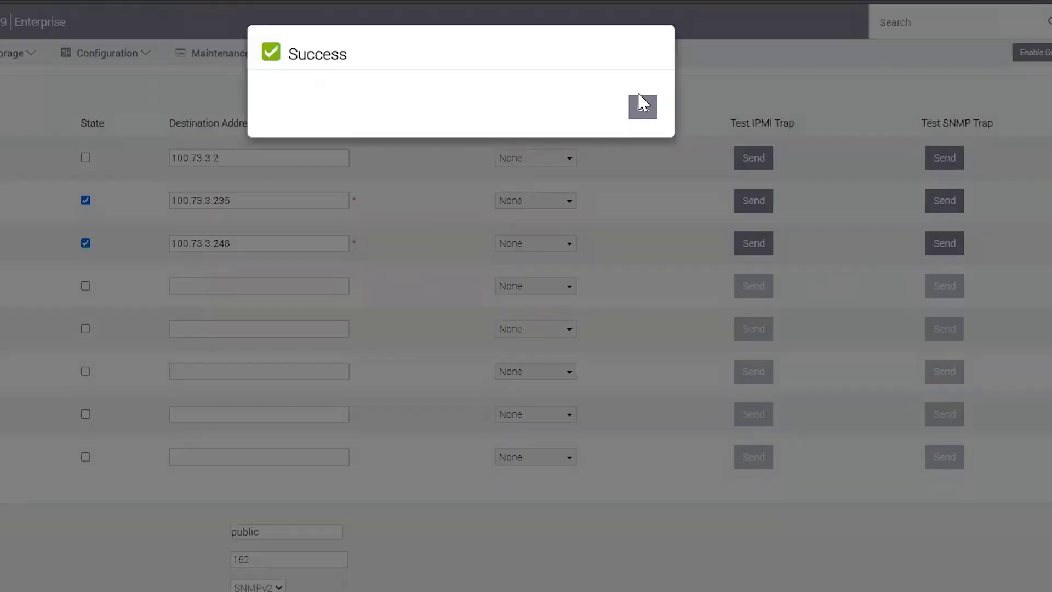
- Dismiss the success dialog and highlight the newest TST001 message in OME's Alert Log
left_click(641, 104)
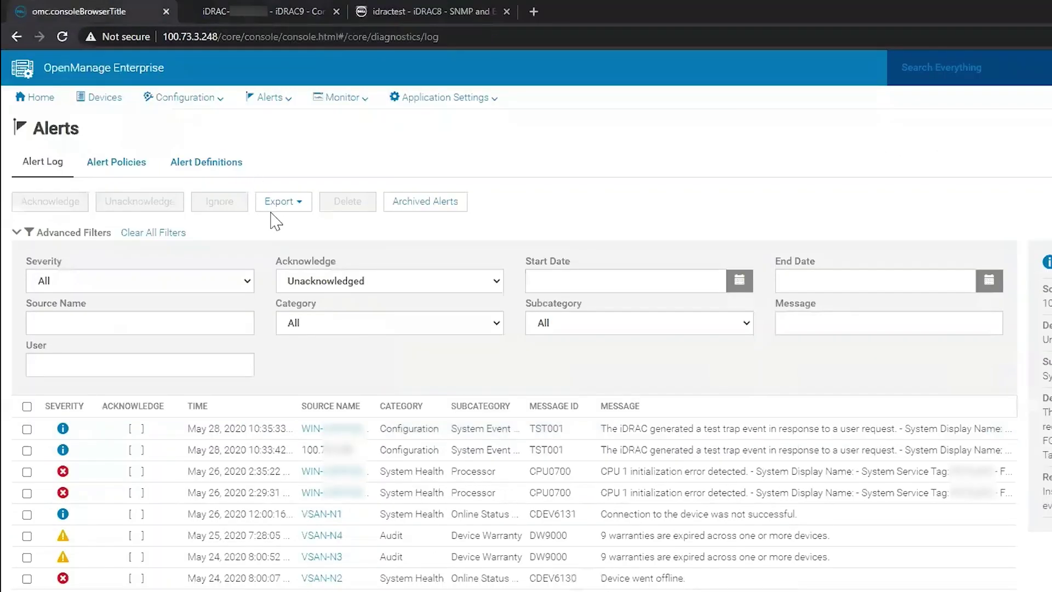
left_click_drag(606, 428, 648, 429)
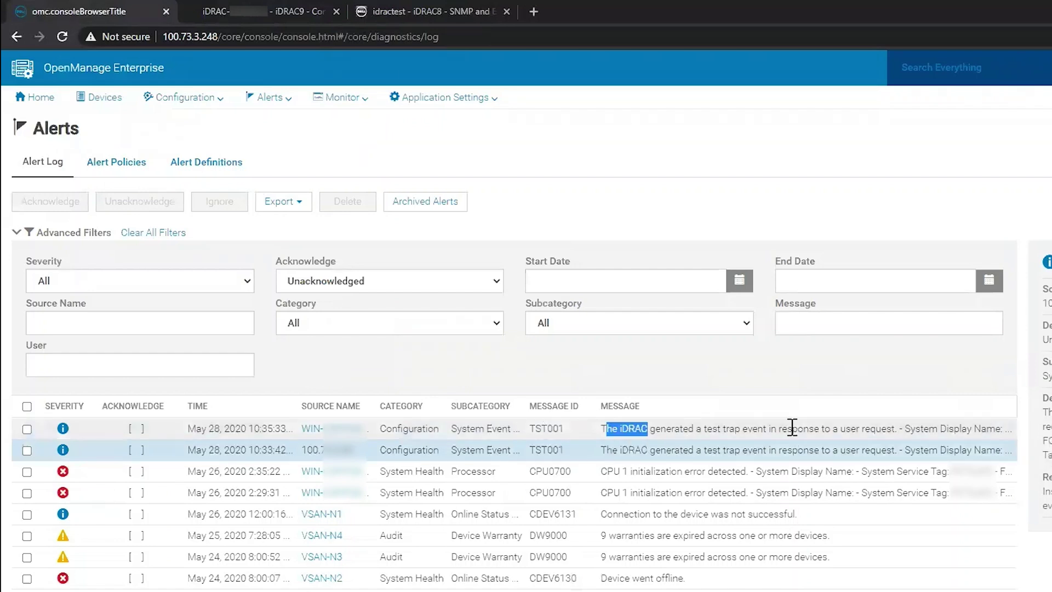
left_click_drag(792, 428, 1002, 428)
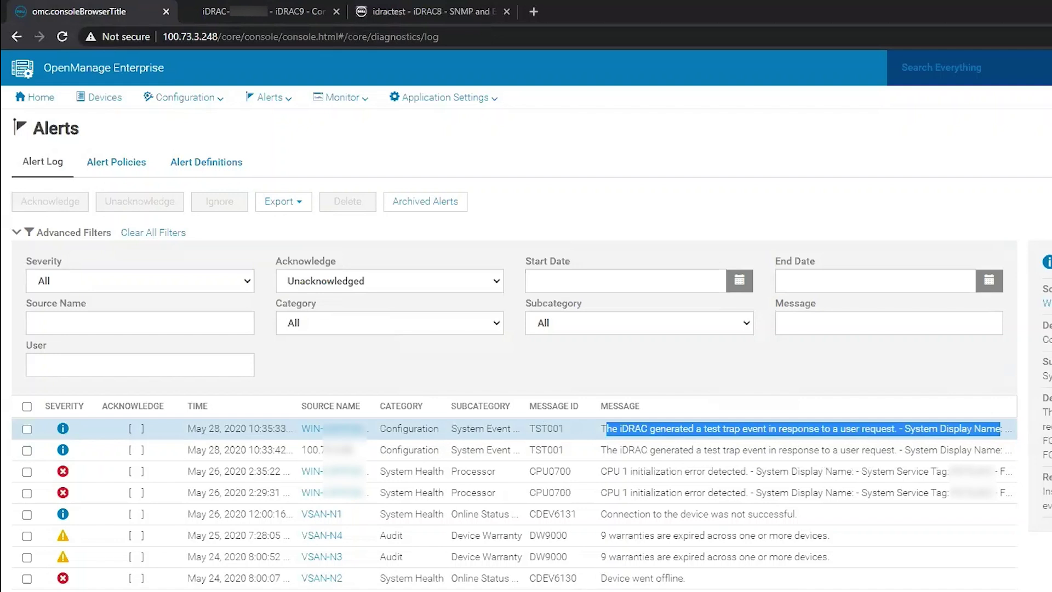
key("alt+Tab")
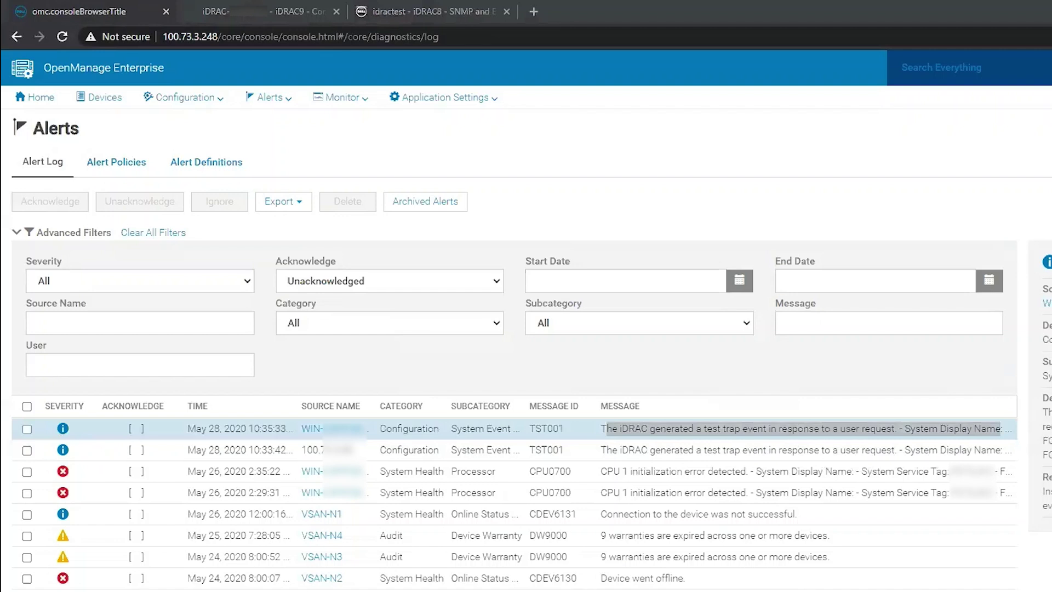